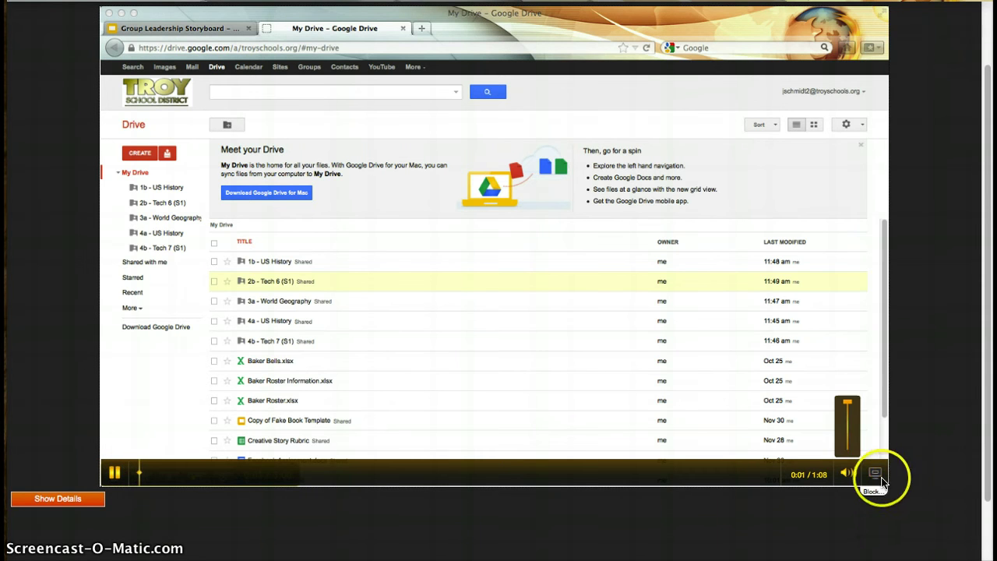
Look through the file types that can be created in My Drive, including the additional options under More
left_click(883, 475)
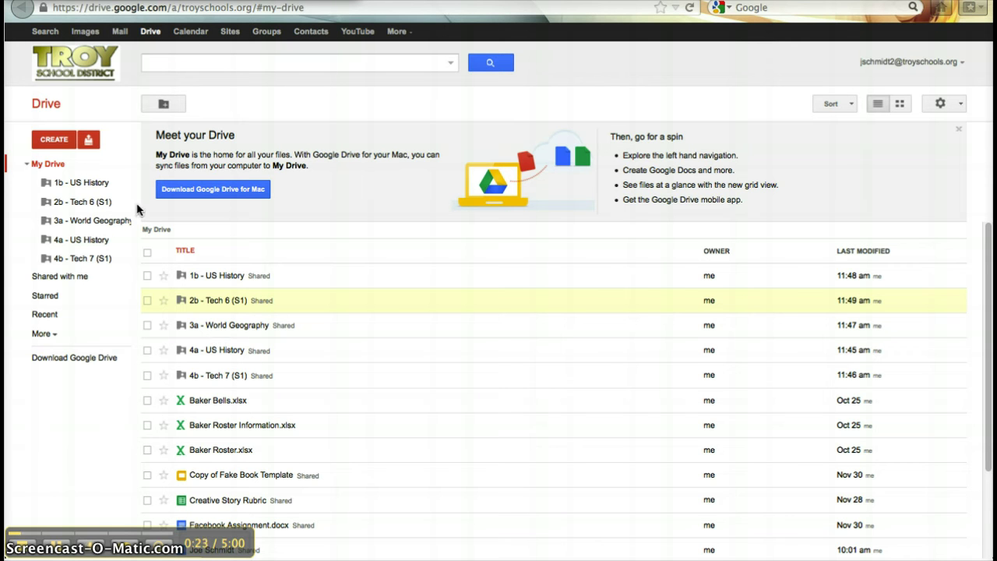
left_click(88, 139)
left_click(88, 139)
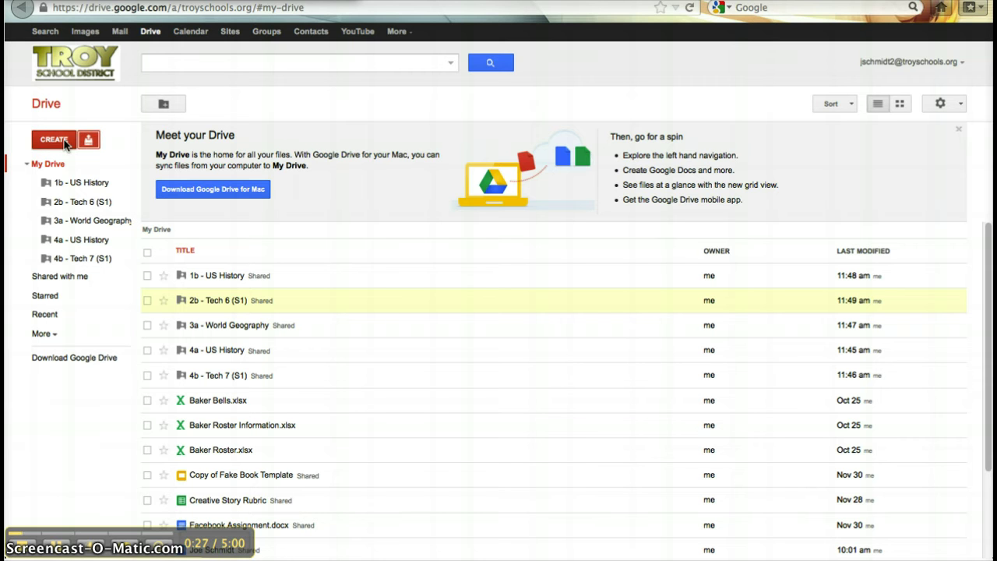
left_click(64, 142)
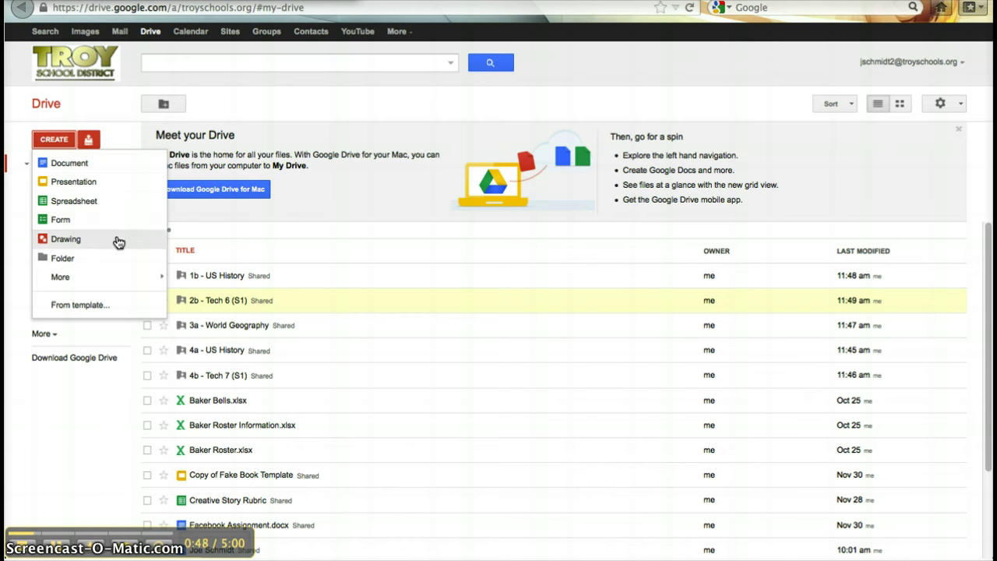
mouse_move(115, 281)
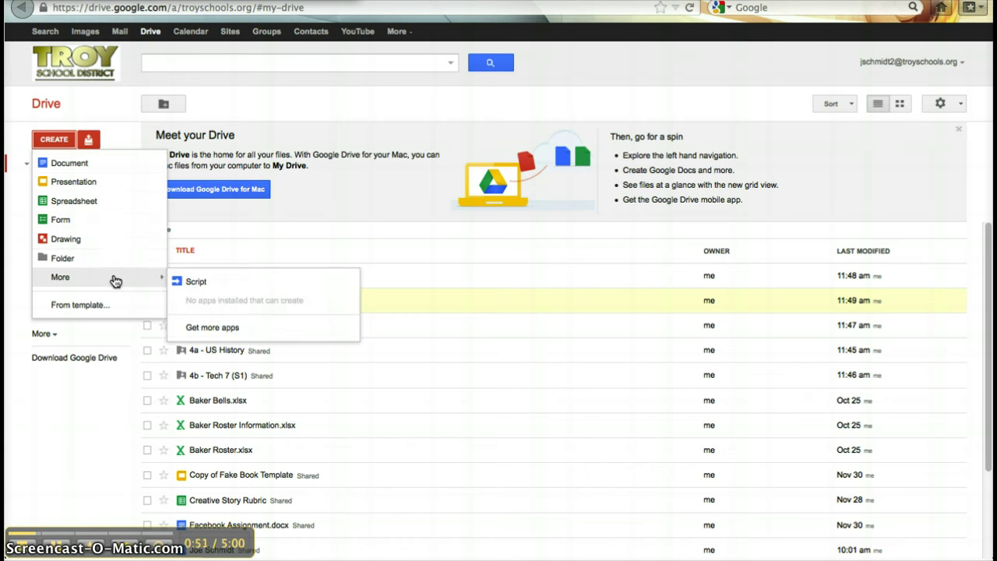
left_click(124, 123)
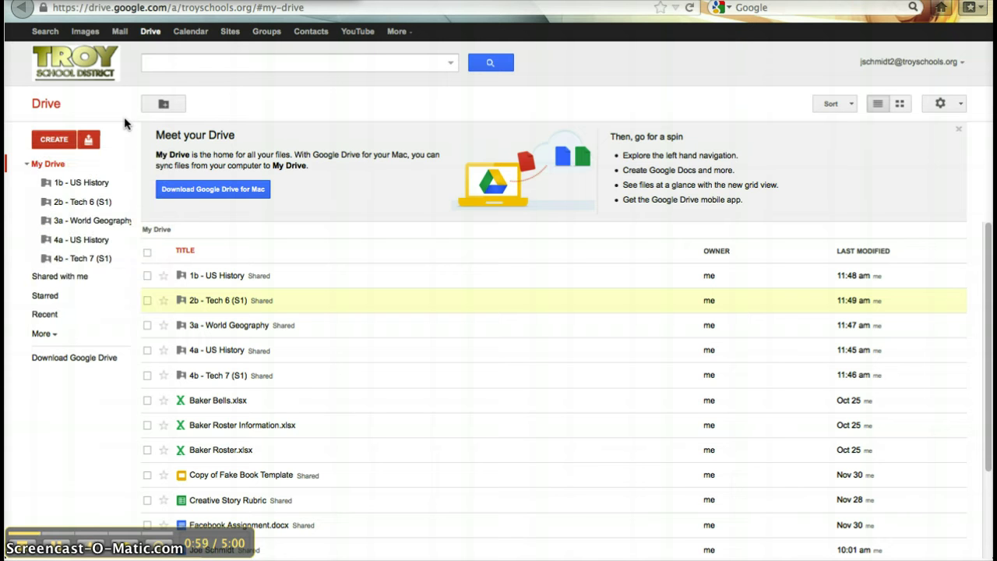
left_click(67, 140)
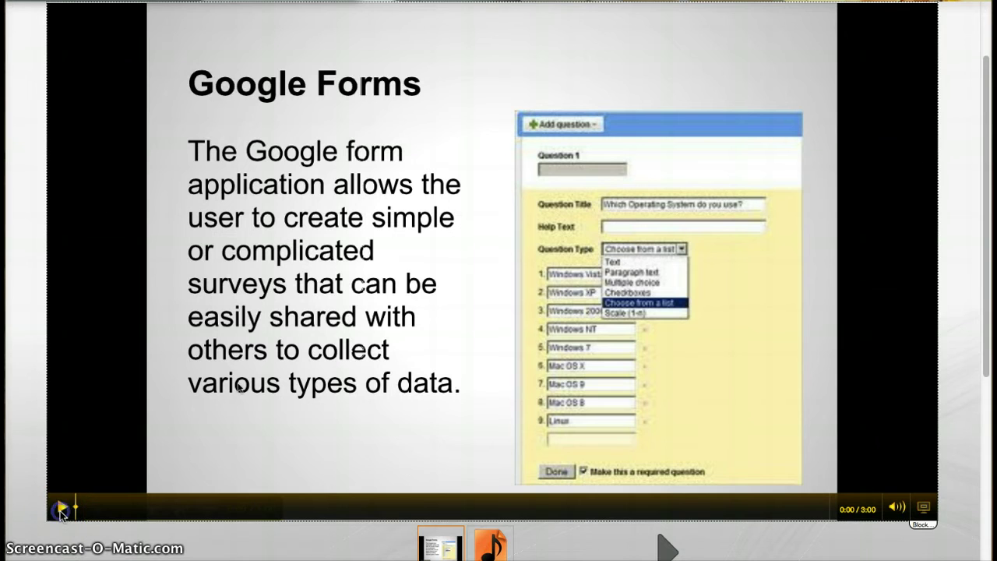
Play the Google Forms presentation and switch from the classroom uses slide to the Student and Parent Information spreadsheet
left_click(61, 509)
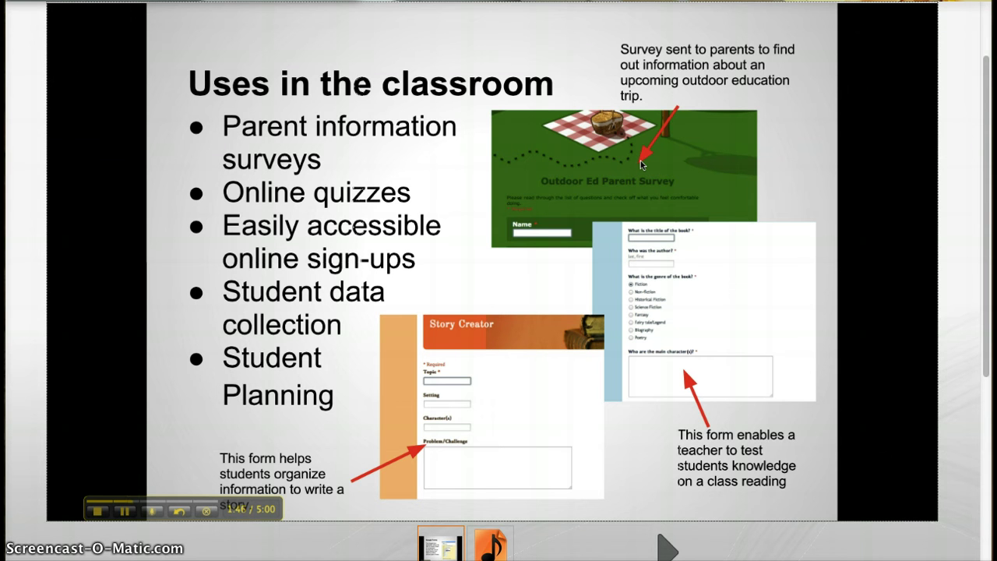
mouse_move(642, 6)
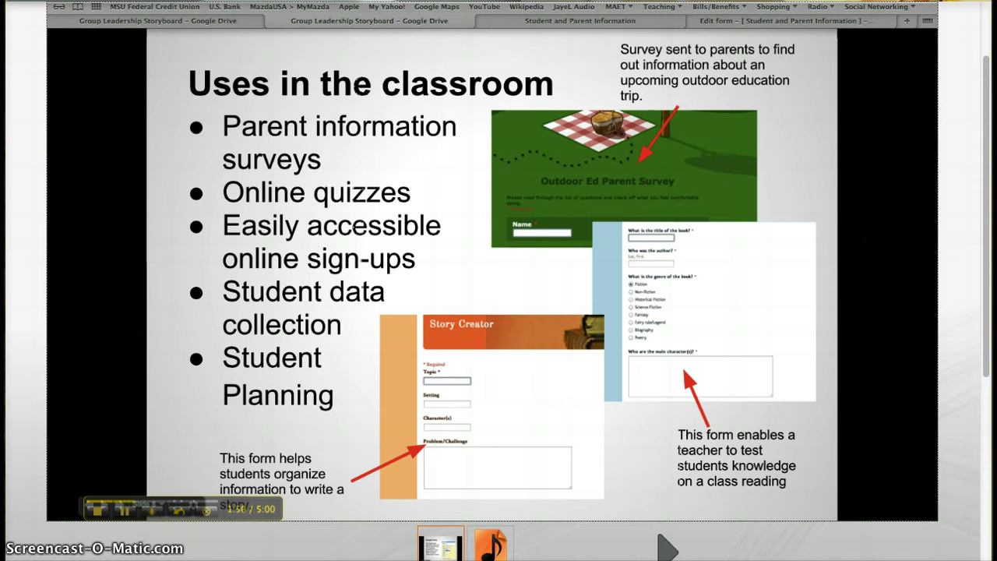
left_click(642, 23)
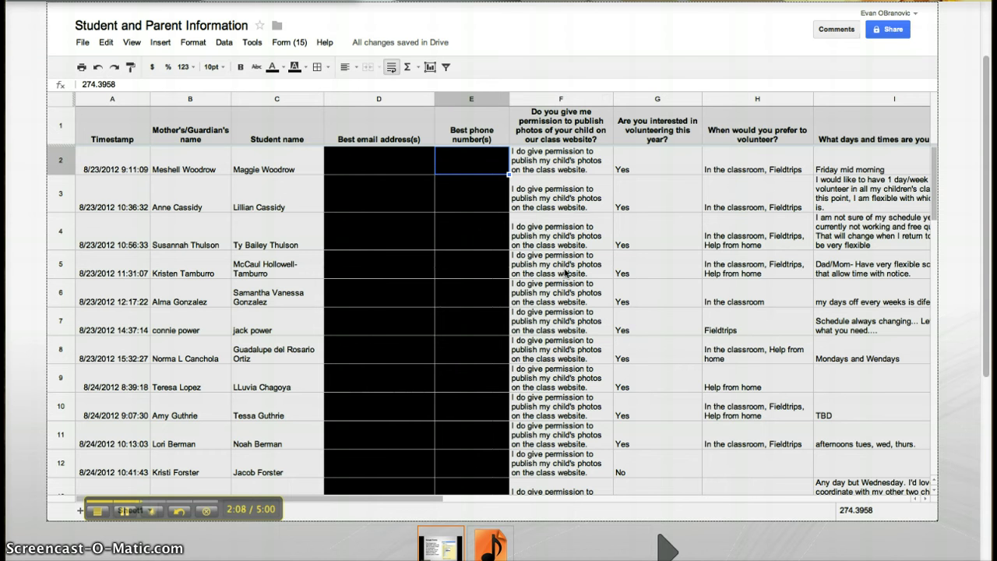
Show the summary of responses for the Student and Parent Information form and review its answers and charts
left_click(289, 45)
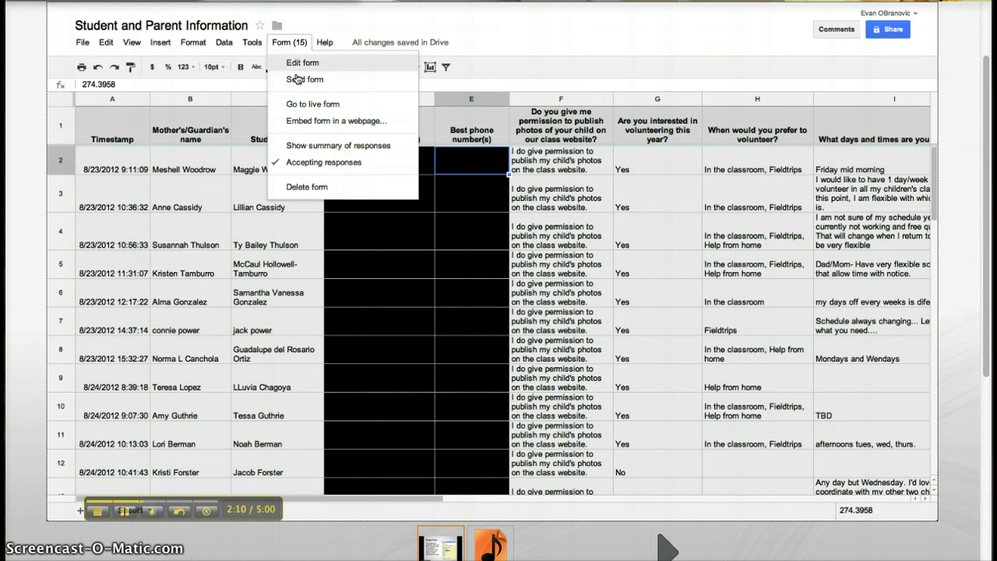
left_click(303, 145)
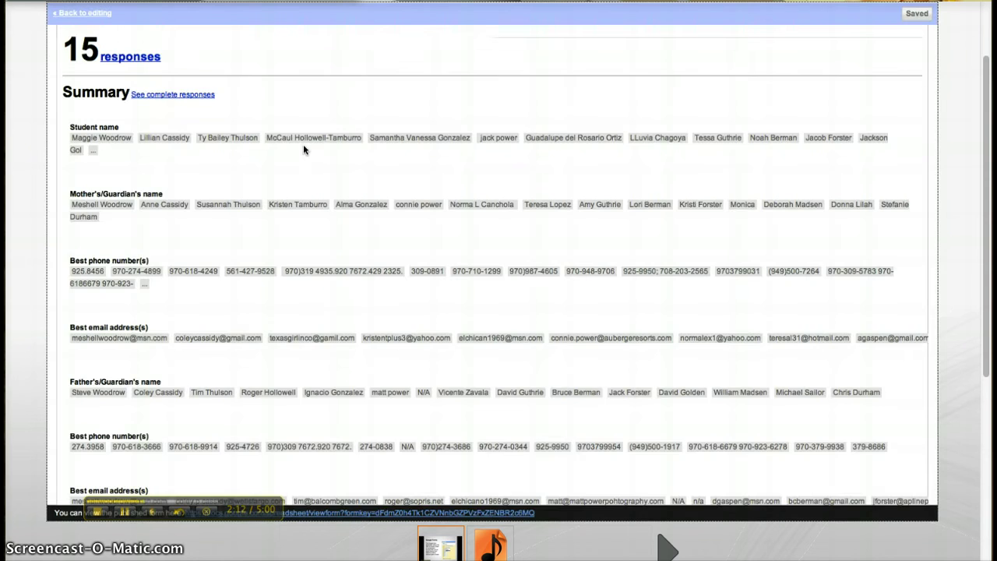
scroll(334, 207, "down", 4)
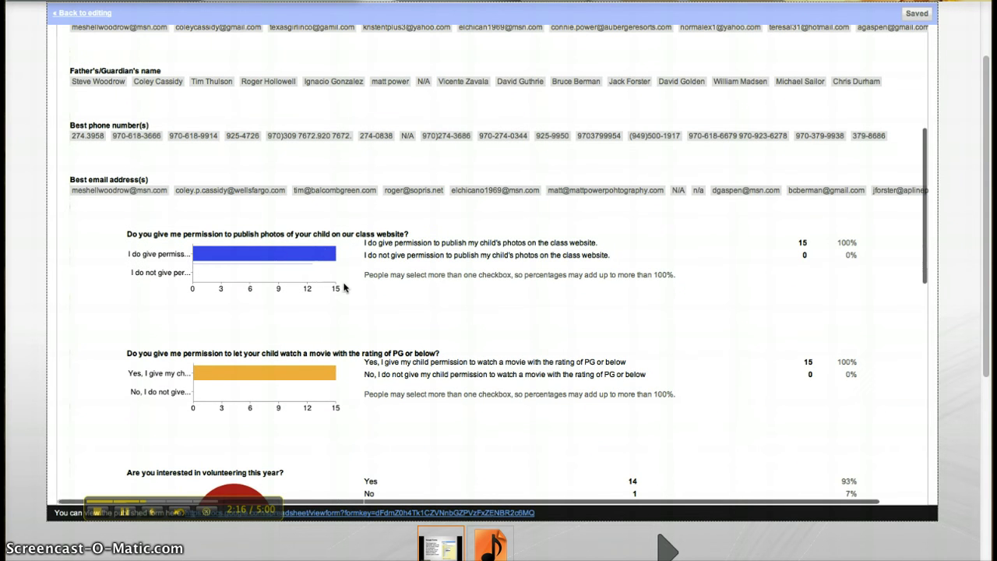
scroll(318, 367, "down", 5)
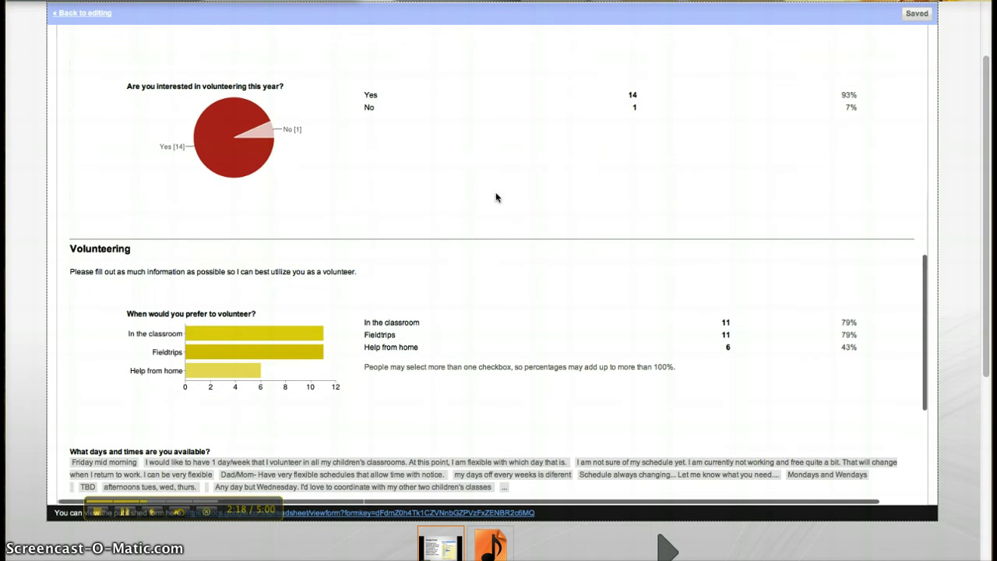
Return to the Student and Parent Information spreadsheet, open its form for editing and review the questions
left_click(545, 4)
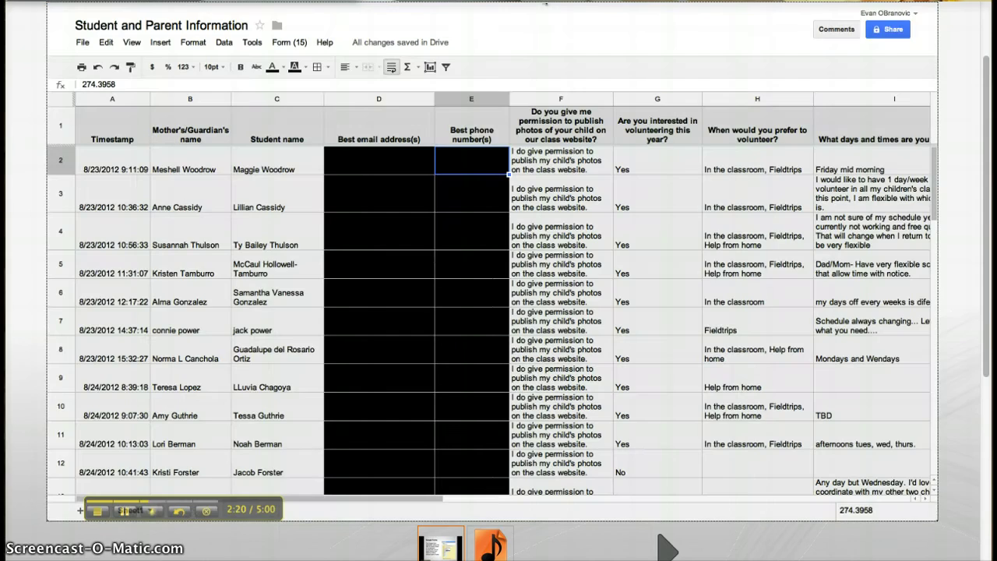
left_click(289, 42)
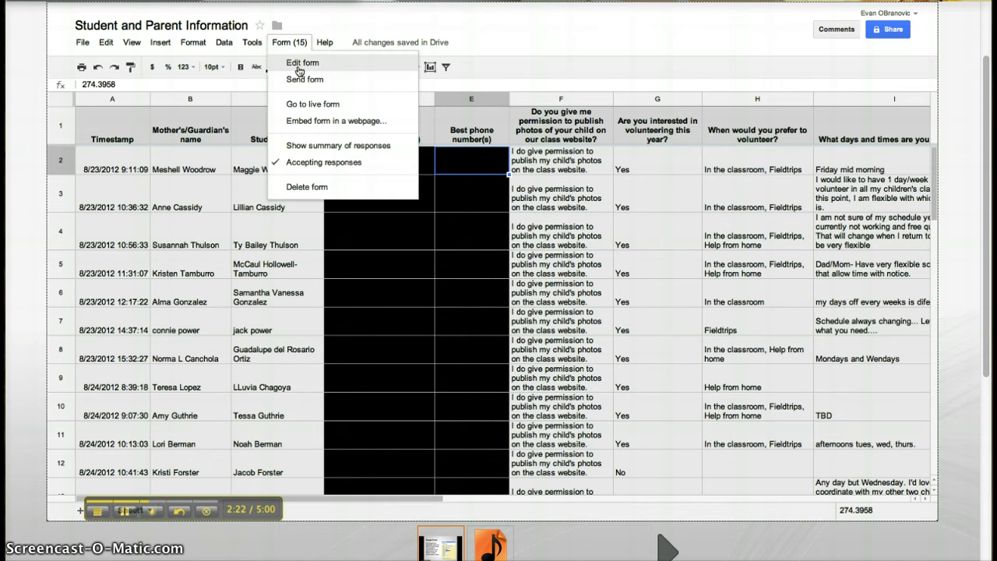
left_click(299, 69)
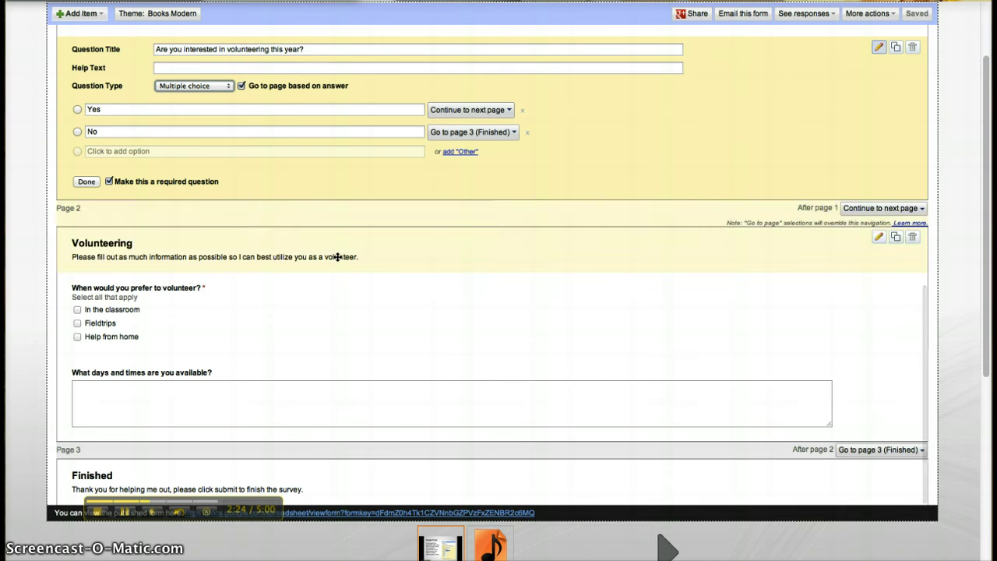
scroll(337, 258, "up", 3)
scroll(337, 257, "up", 5)
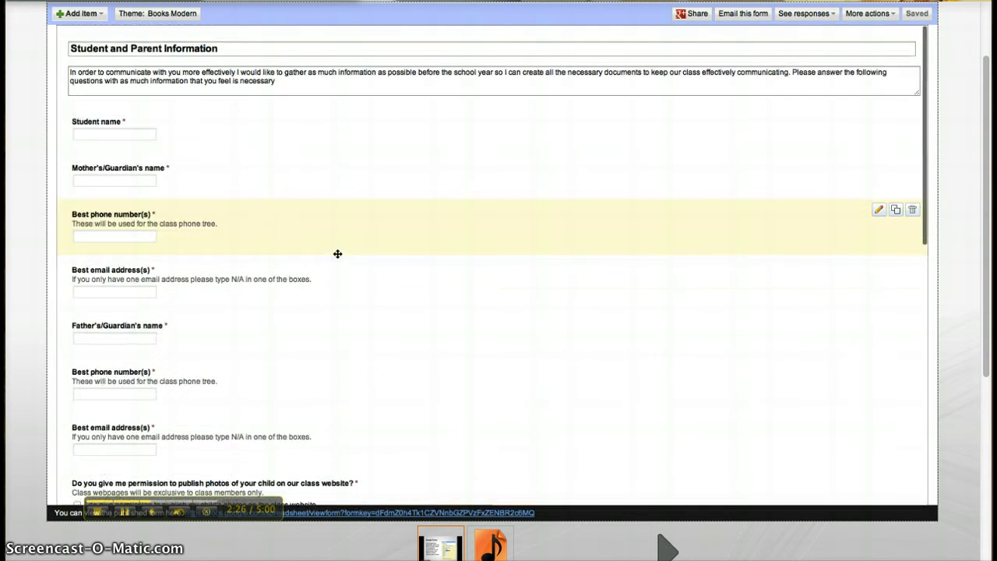
scroll(337, 253, "down", 4)
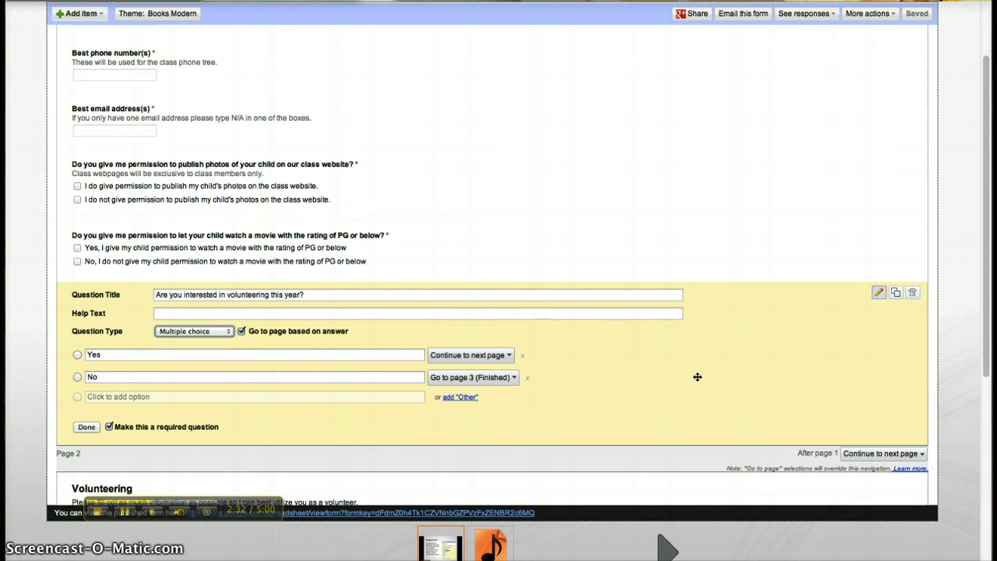
scroll(647, 378, "down", 3)
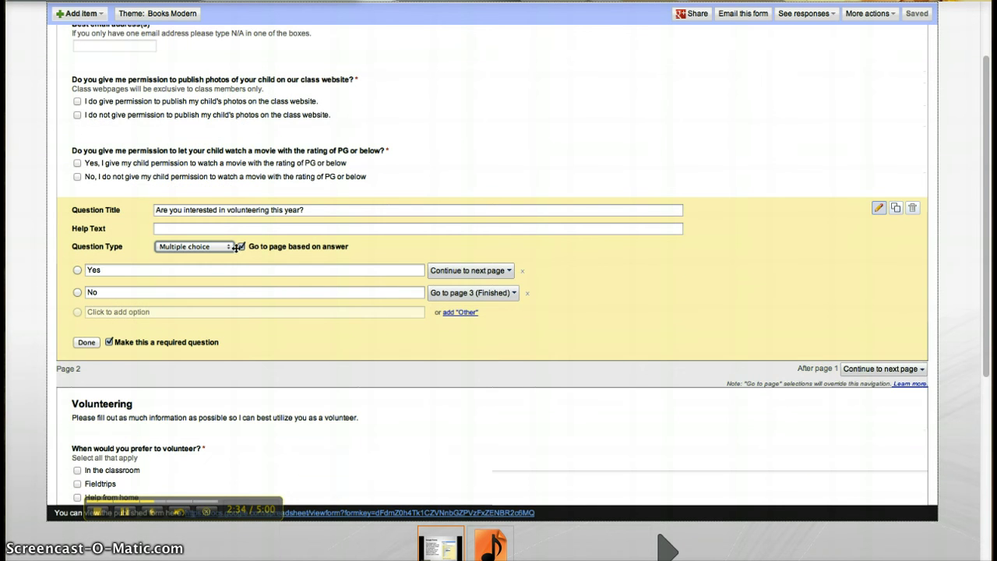
Examine the question type choices and page navigation of the volunteering question, and the Volunteering page below it
left_click(231, 248)
left_click(229, 246)
scroll(376, 442, "down", 1)
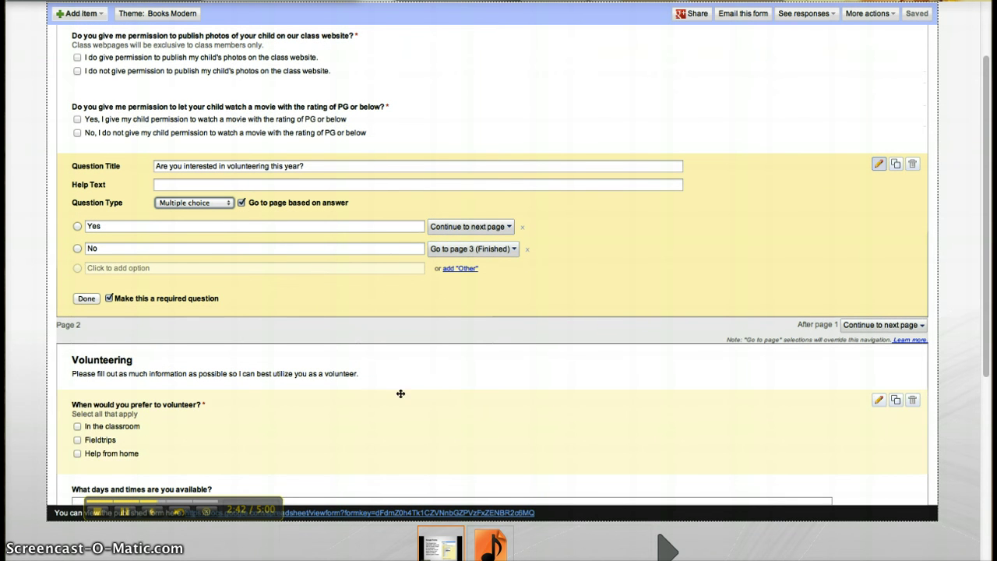
scroll(452, 406, "down", 3)
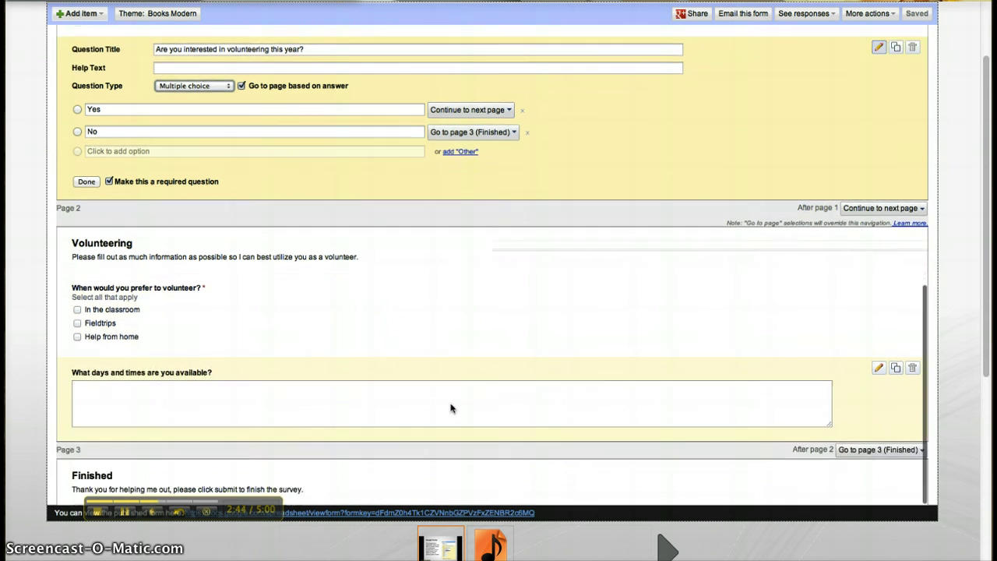
Open the published version of the Student and Parent Information form and look over its fields
left_click(447, 512)
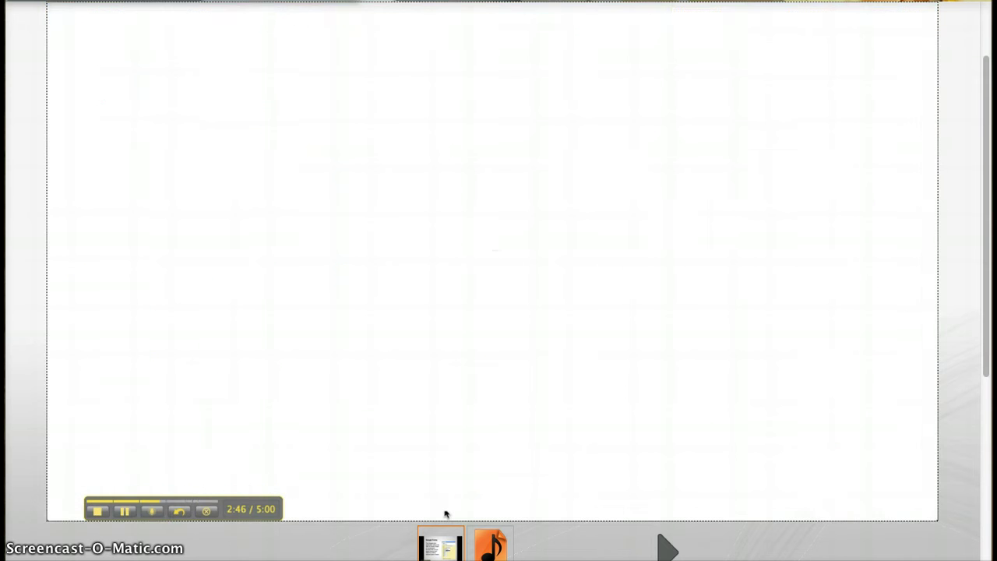
scroll(435, 258, "down", 5)
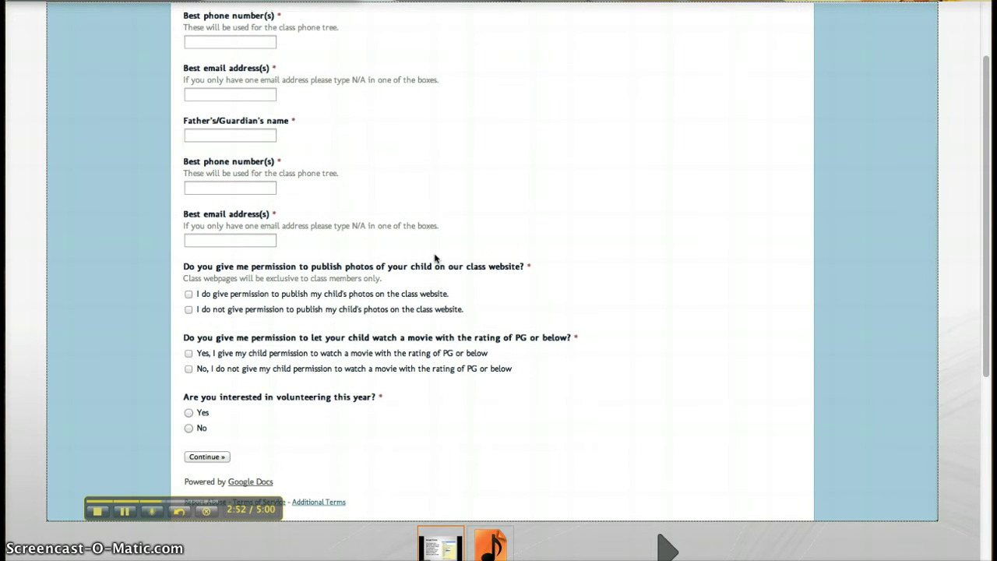
scroll(434, 259, "up", 3)
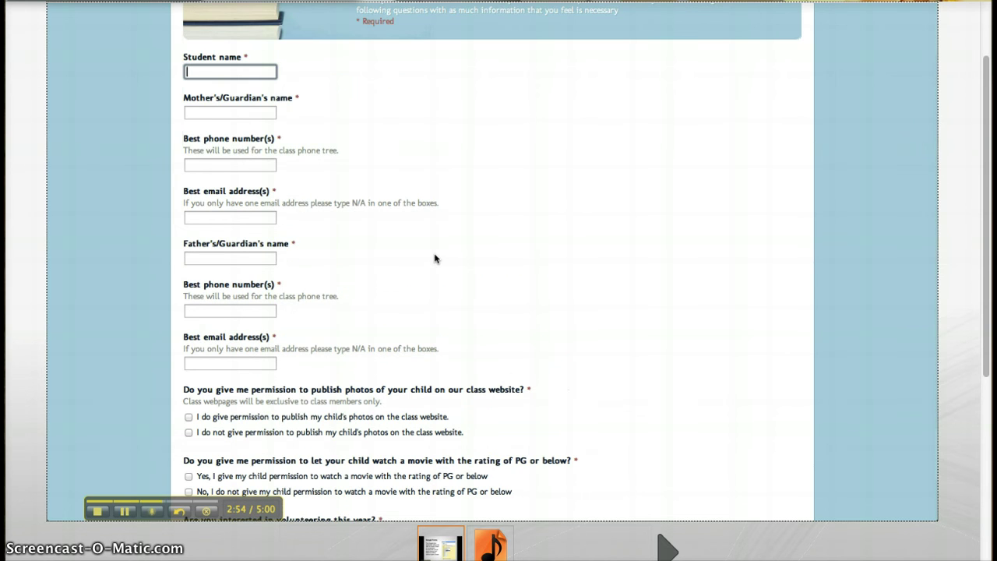
scroll(434, 259, "up", 2)
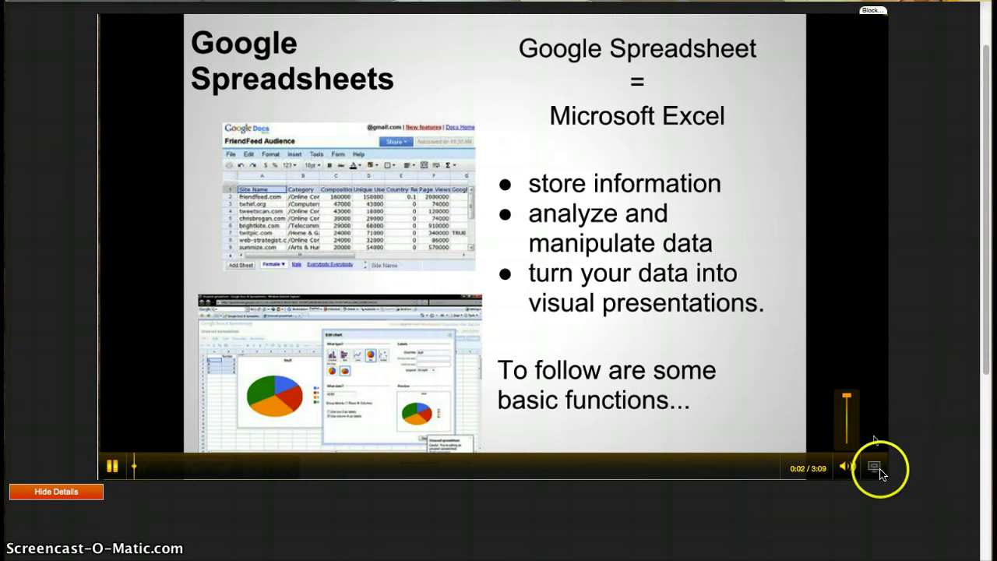
View the Google Spreadsheets presentation full screen, advance its slides, and switch to the student's Typing Results spreadsheet
left_click(874, 465)
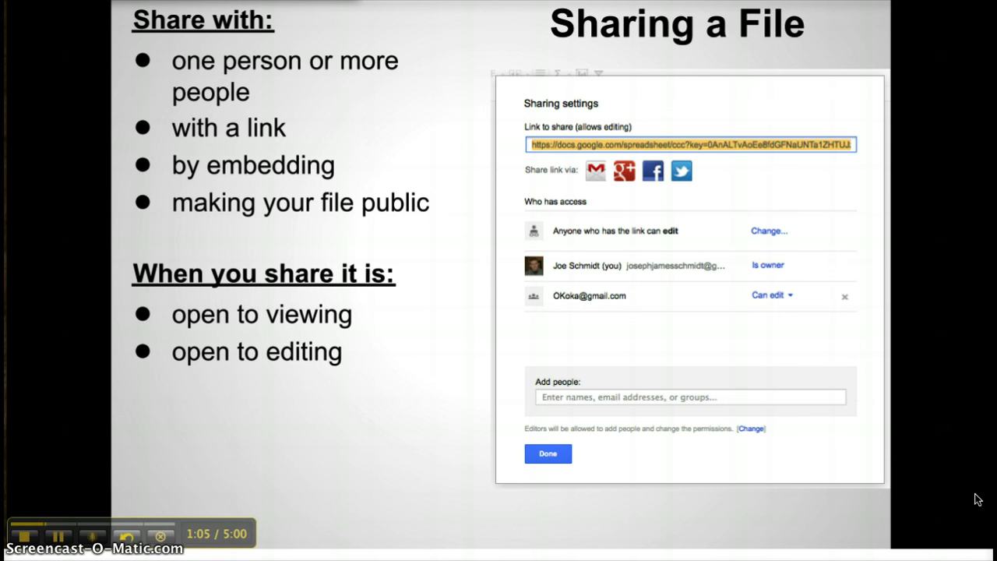
key("Right")
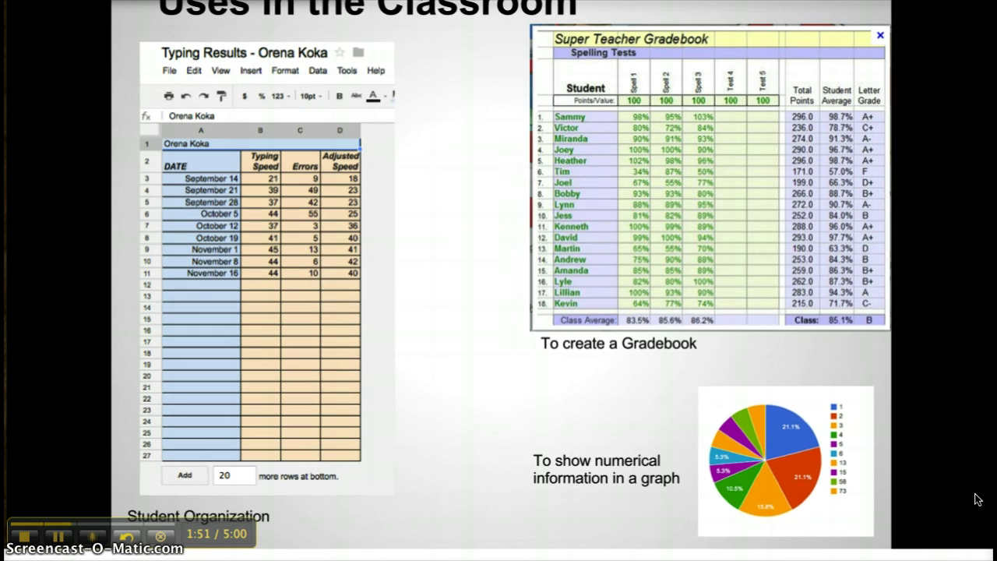
key("ctrl+Up")
left_click(264, 171)
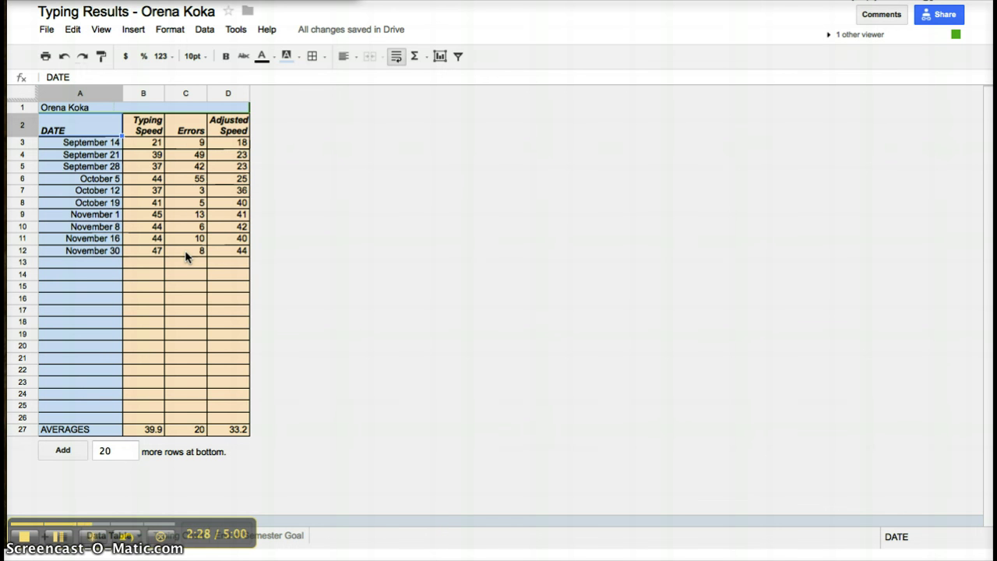
Inspect the average formulas for typing speed, errors and adjusted speed in cells B27, C27 and D27
left_click(151, 431)
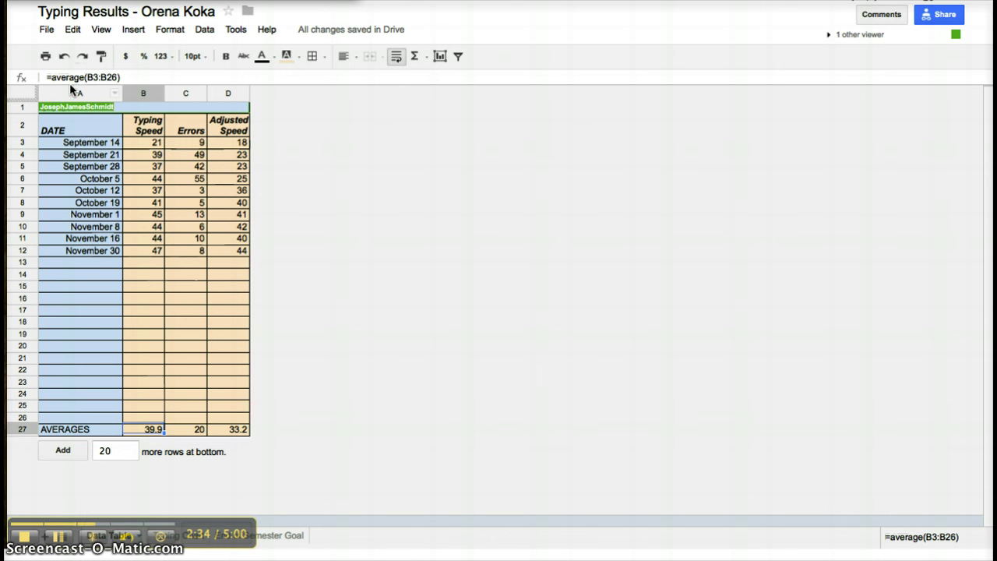
key("Right")
key("Right")
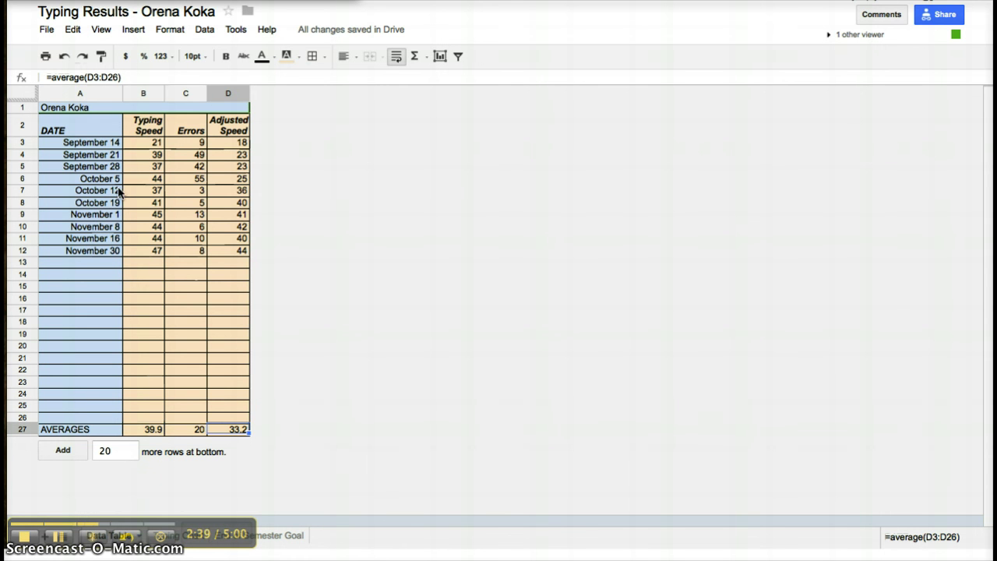
Select the typing results in A2:D26 and look at the items that can be inserted, such as a chart
left_click_drag(57, 131, 218, 416)
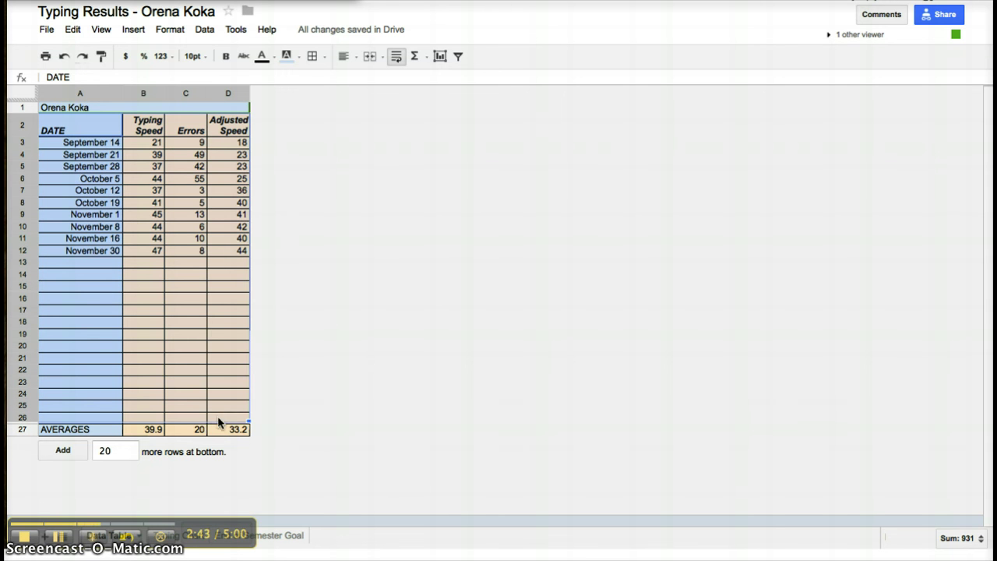
left_click(143, 34)
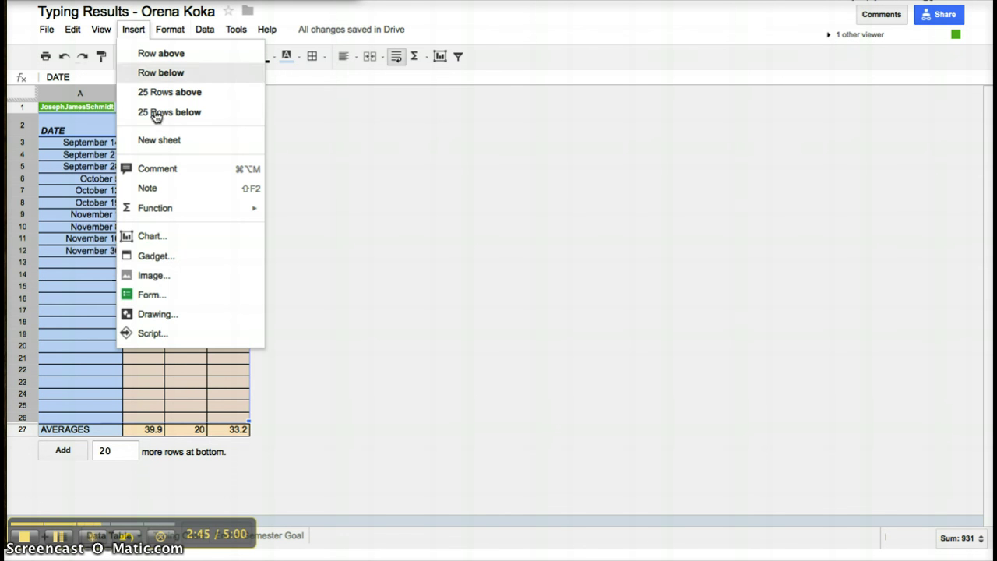
left_click(327, 292)
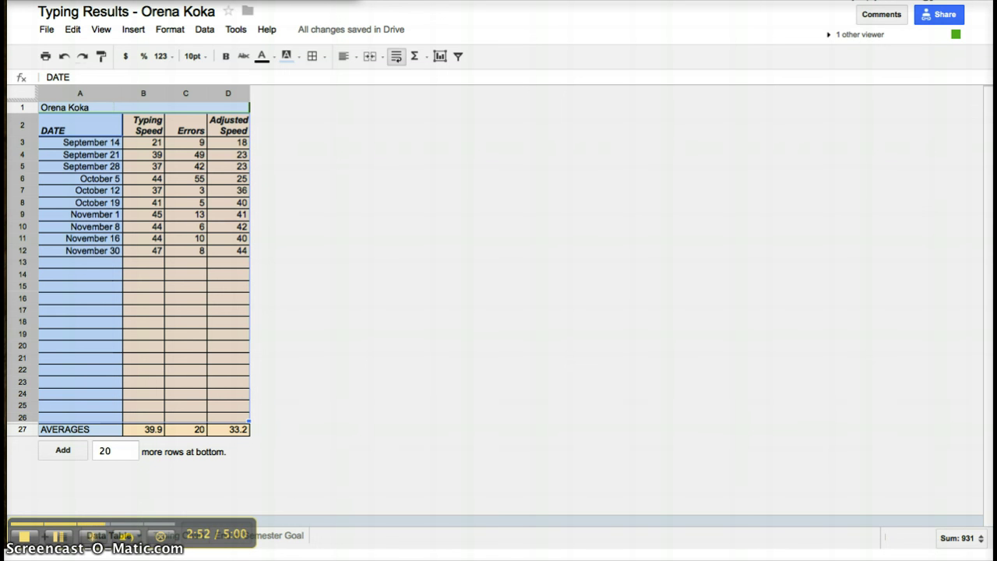
Switch to the student's wiki page and browse the sheets of the embedded Typing Results spreadsheet
left_click(381, 4)
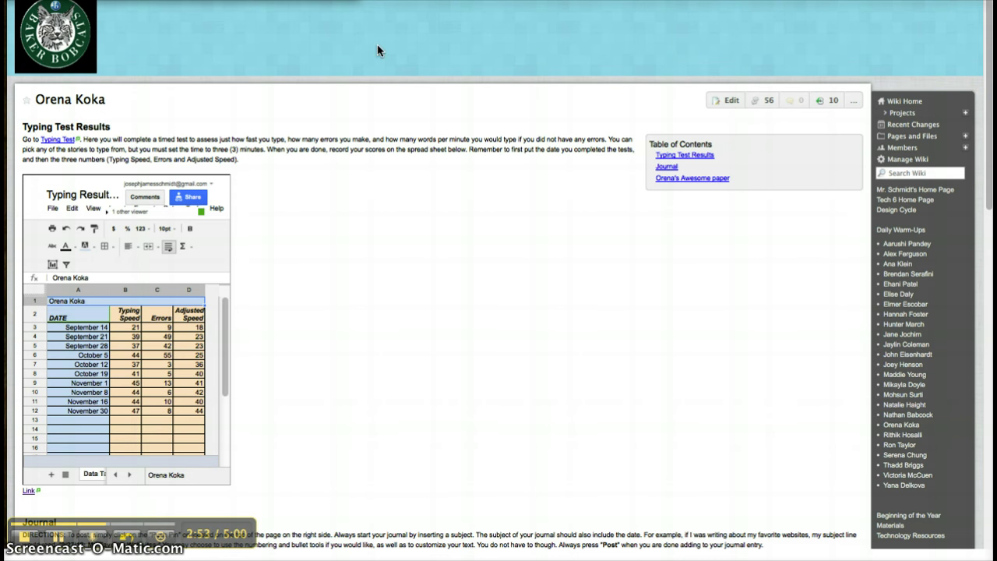
left_click(129, 474)
left_click(91, 475)
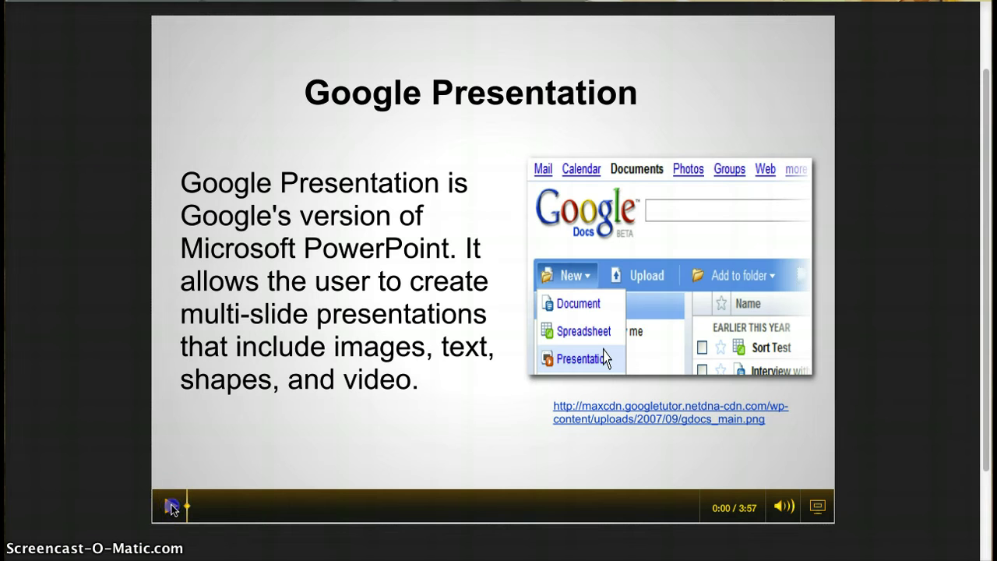
Play the Google Presentation clip full screen and advance to the slide on inserting images, text, and links
left_click(170, 506)
left_click(817, 506)
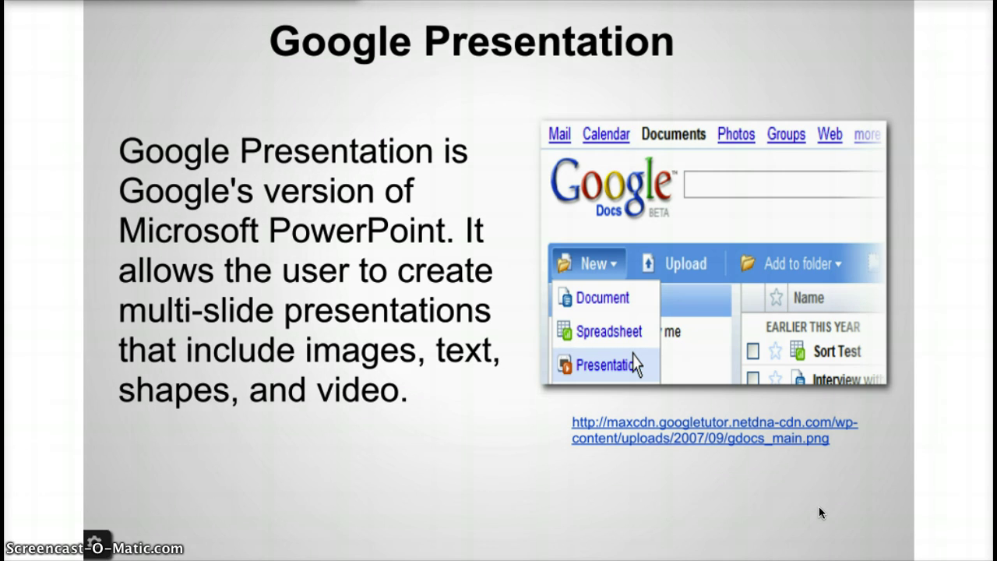
key("Right")
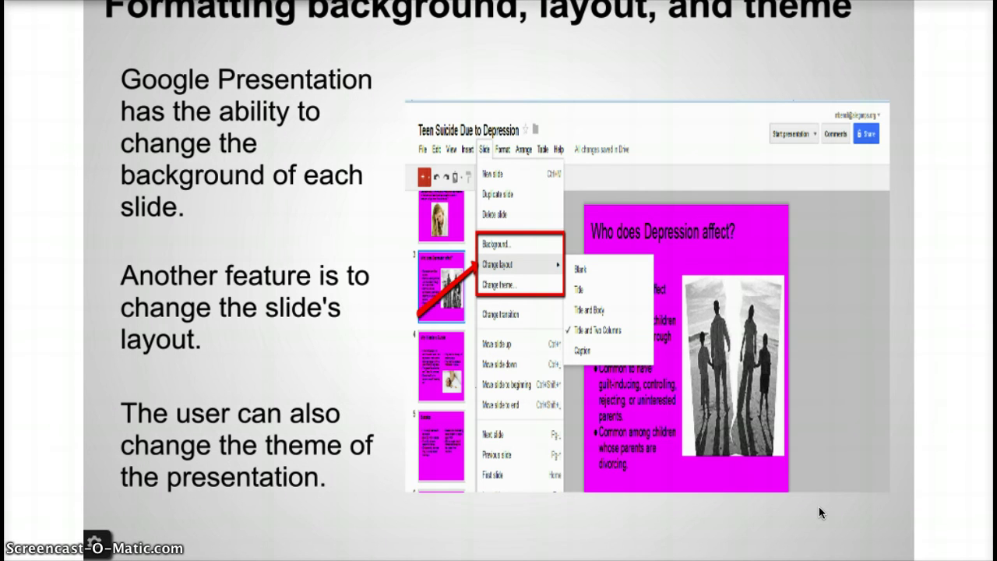
left_click(819, 507)
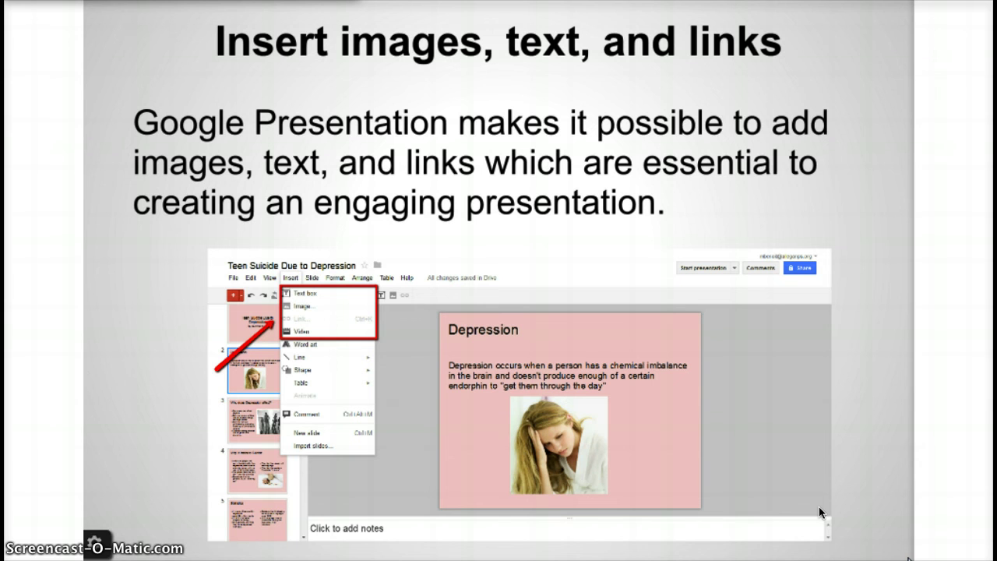